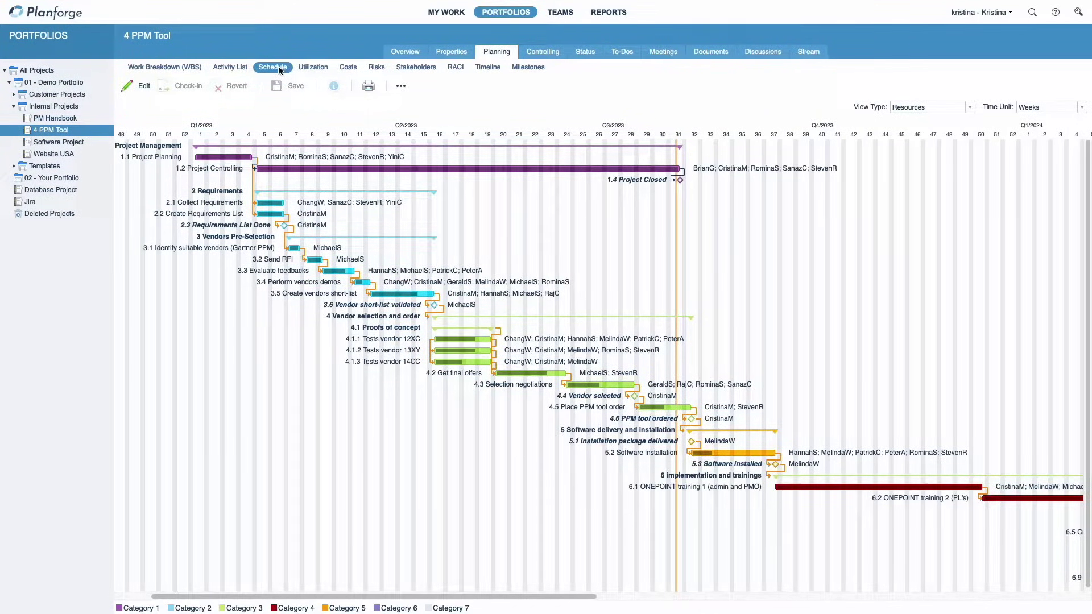
{"action": "left_click", "coordinate": [1030, 107]}
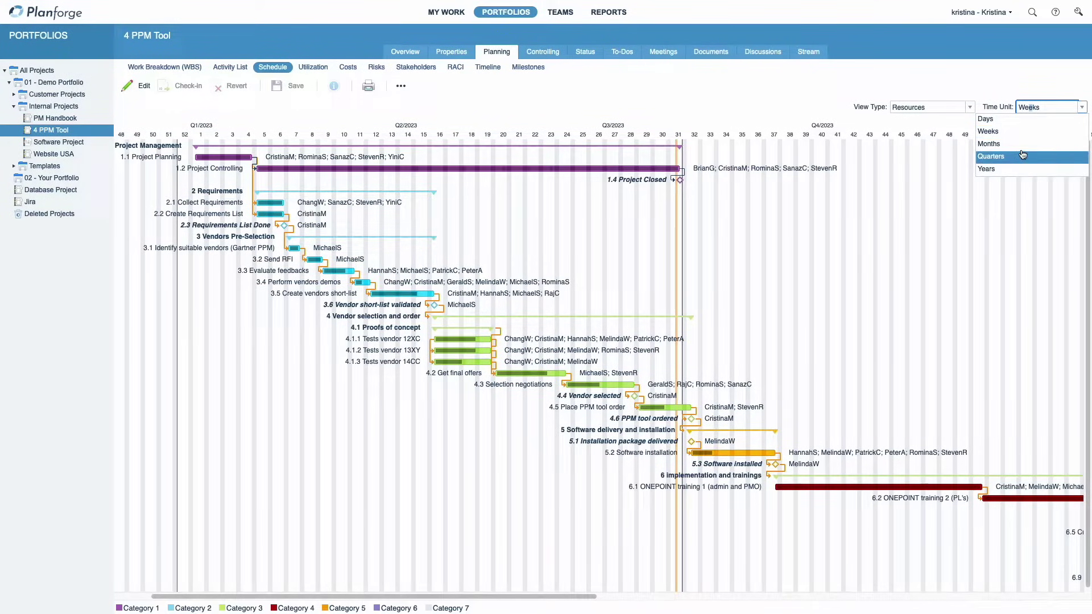
{"action": "left_click", "coordinate": [1023, 143]}
{"action": "left_click", "coordinate": [1037, 109]}
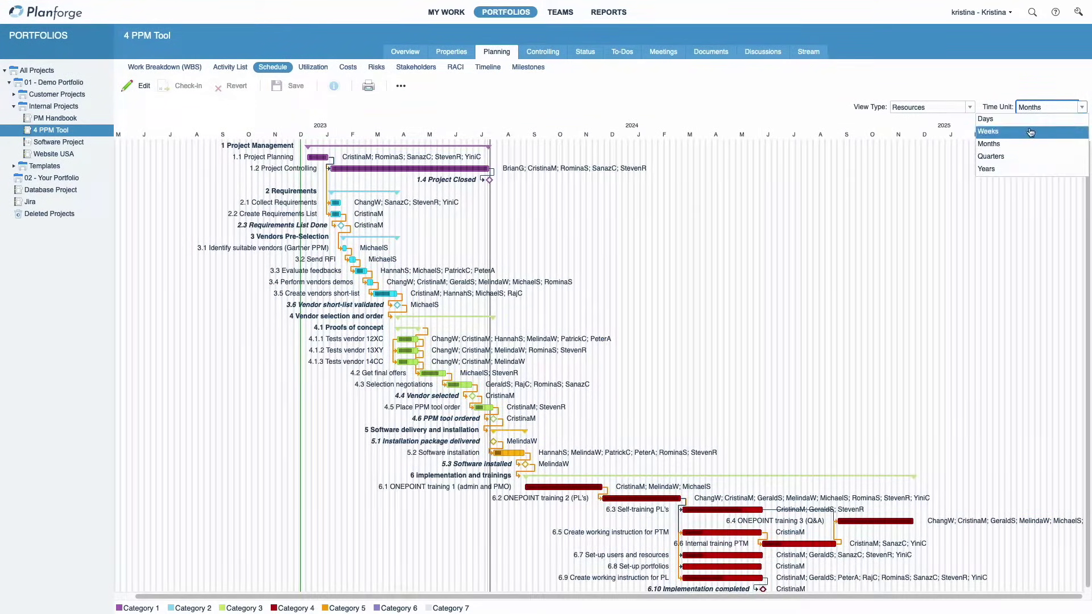
{"action": "left_click", "coordinate": [1031, 132]}
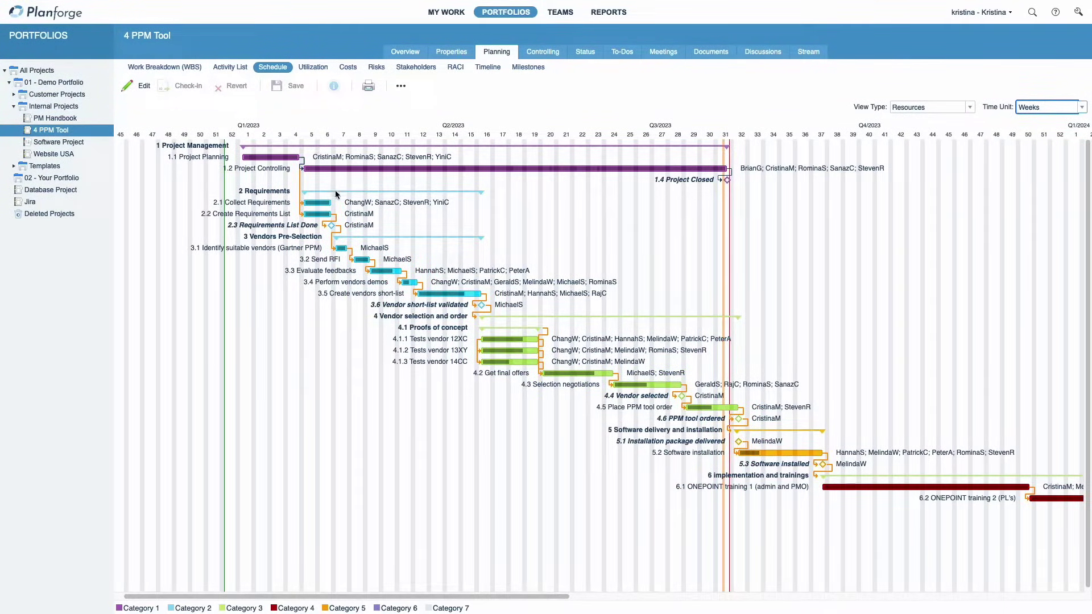
- Set the Gantt View Type to Effort so bars show hours per resource, then view the WBS tree
{"action": "left_click", "coordinate": [969, 108]}
{"action": "left_click", "coordinate": [926, 156]}
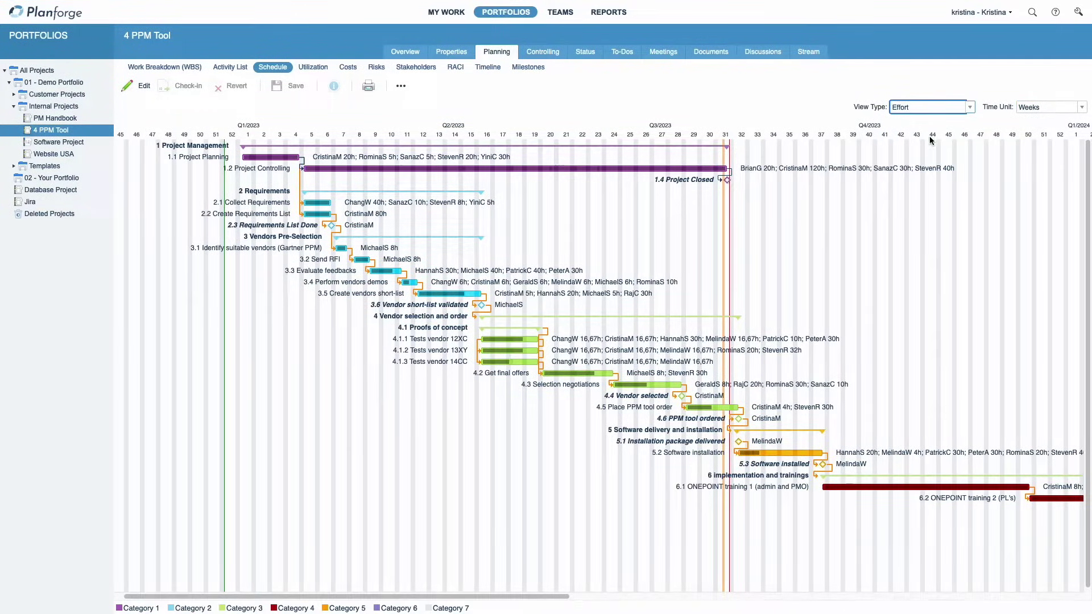
{"action": "left_click", "coordinate": [966, 108]}
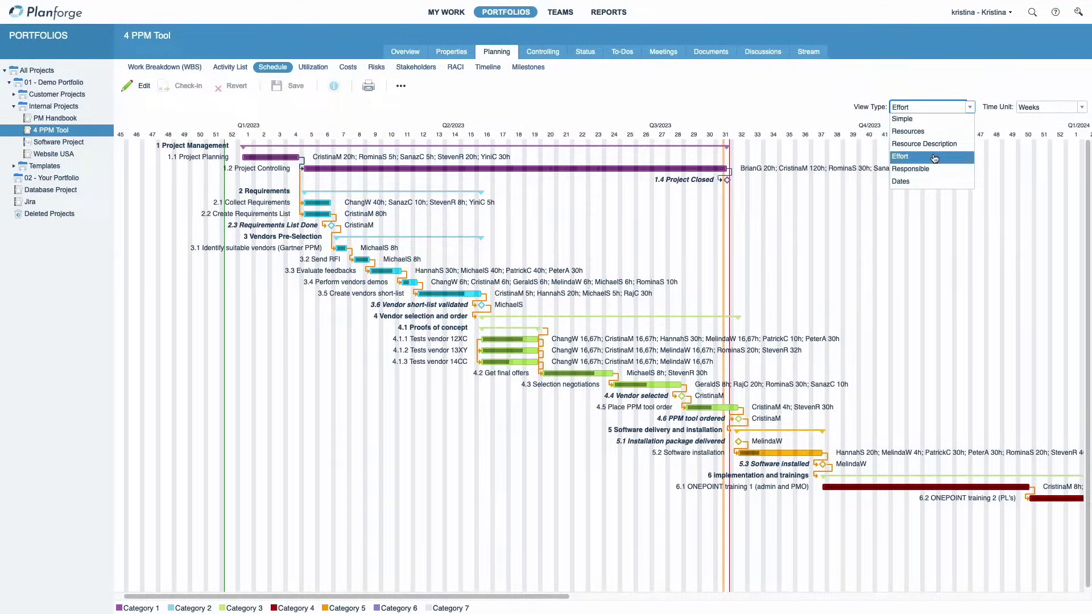
{"action": "left_click", "coordinate": [924, 233]}
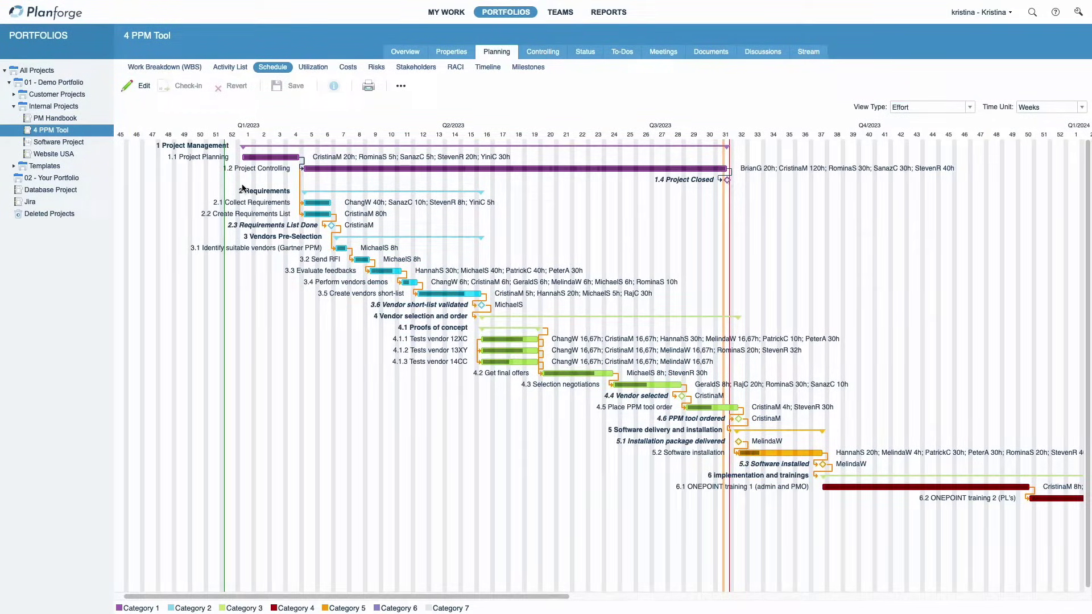
{"action": "left_click", "coordinate": [132, 69]}
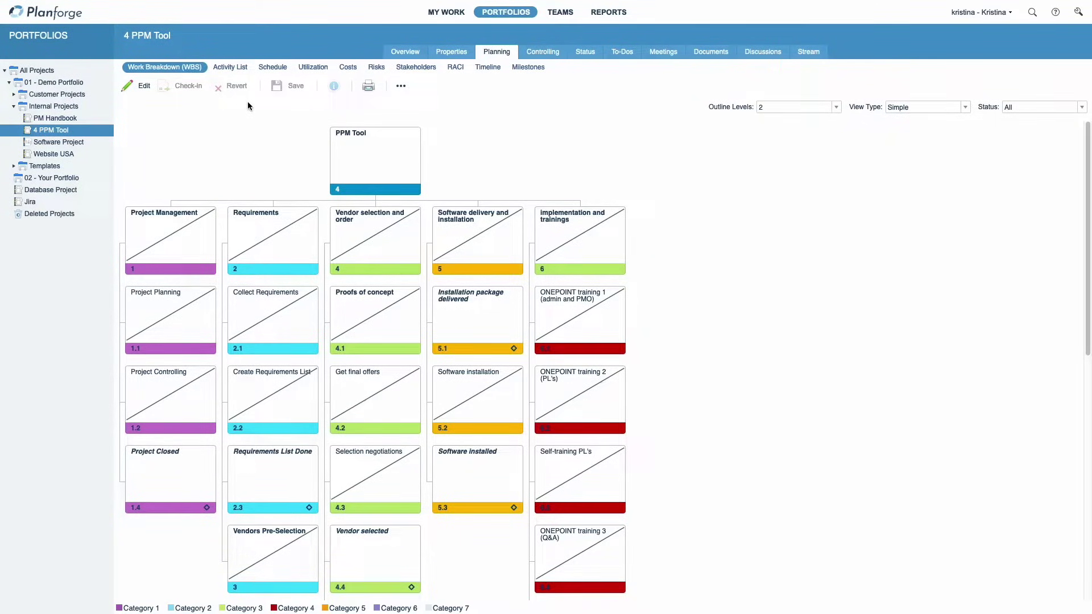
- Check out the plan on Schedule, shift 1.1 Project Planning later and extend it to 05.02.23
{"action": "left_click", "coordinate": [271, 68]}
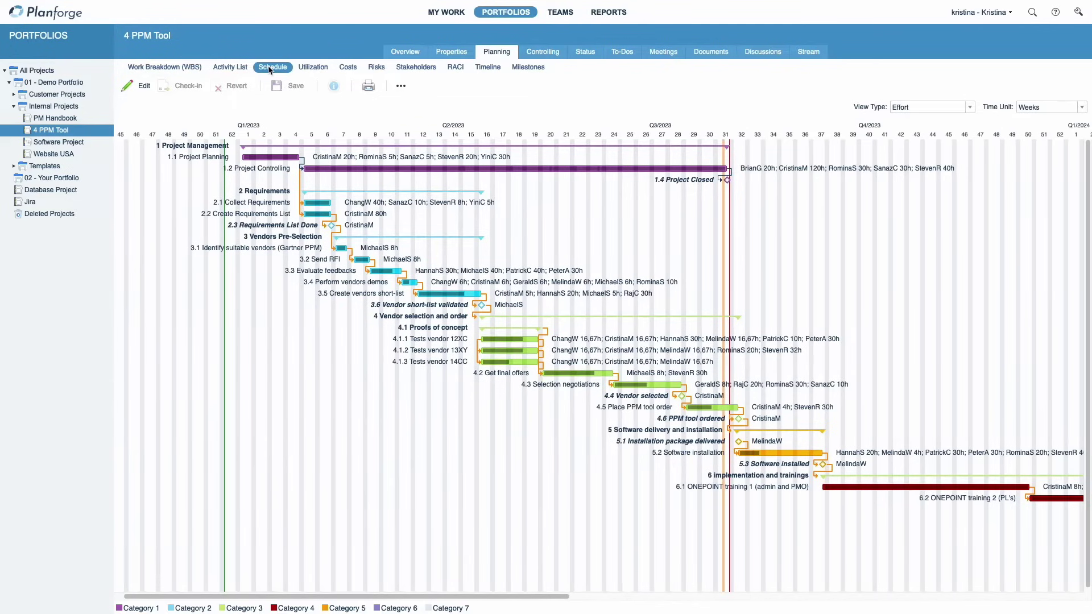
{"action": "left_click", "coordinate": [146, 91]}
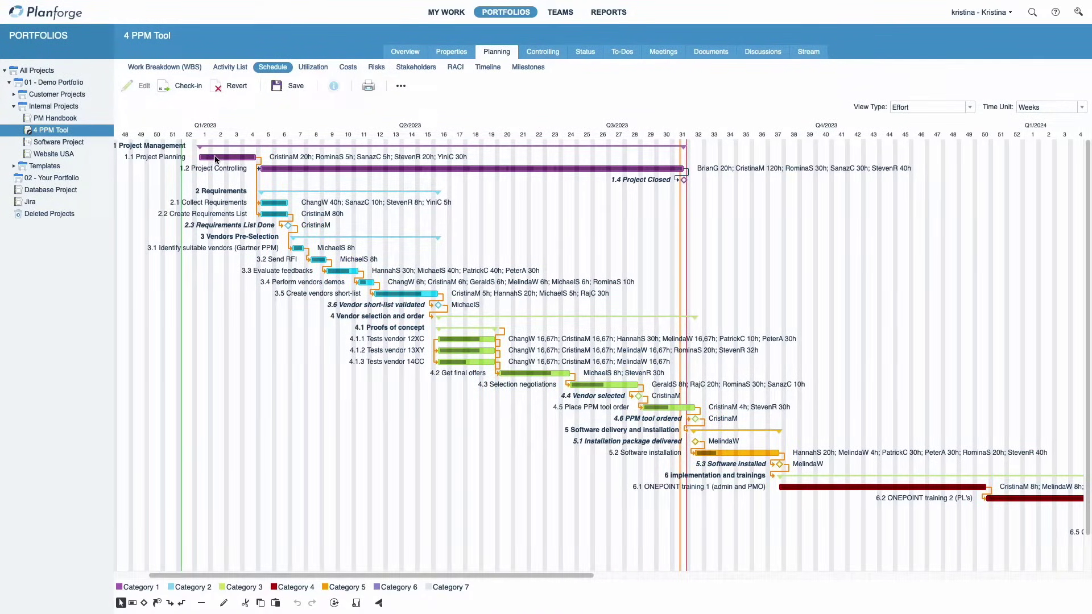
{"action": "mouse_move", "coordinate": [216, 159]}
{"action": "left_mouse_down"}
{"action": "mouse_move", "coordinate": [239, 161]}
{"action": "mouse_move", "coordinate": [230, 158]}
{"action": "left_mouse_up"}
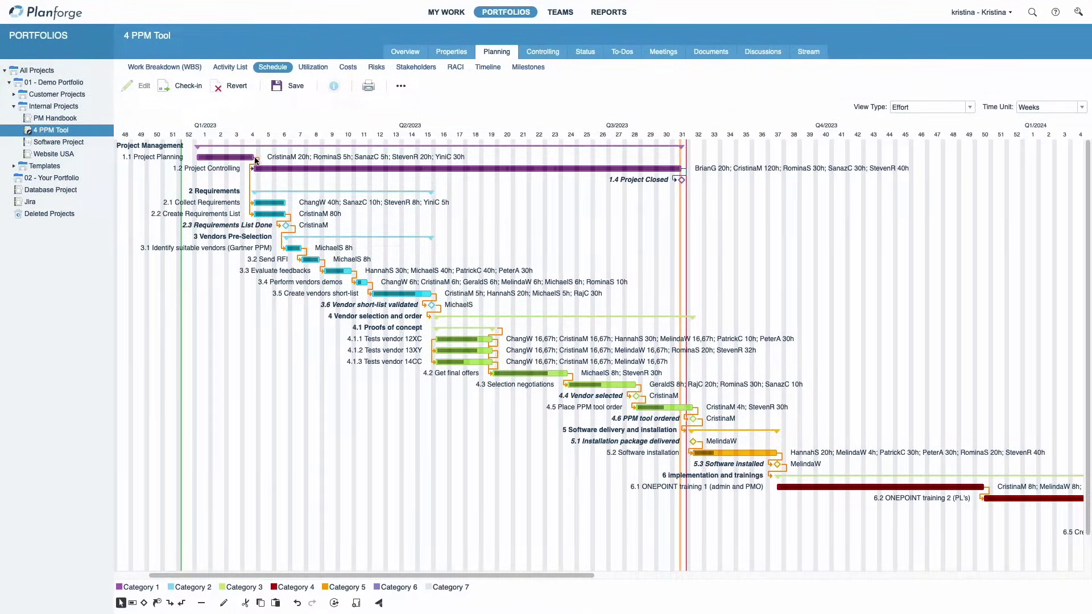
{"action": "mouse_move", "coordinate": [254, 160]}
{"action": "left_mouse_down"}
{"action": "mouse_move", "coordinate": [274, 161]}
{"action": "mouse_move", "coordinate": [262, 160]}
{"action": "left_mouse_up"}
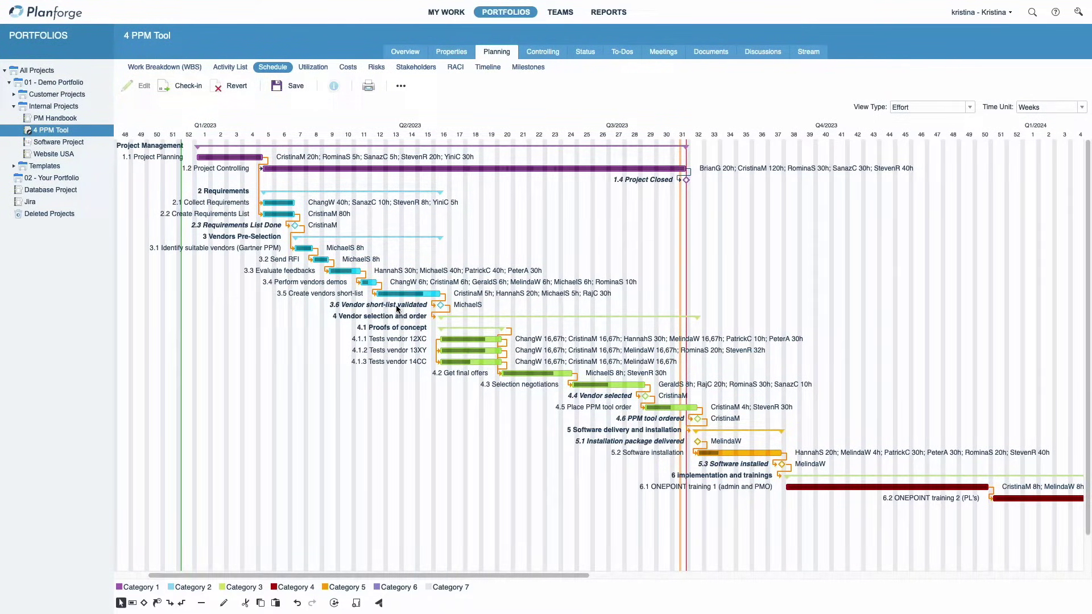
- Draw a dependency from the end of 4.1.2 Tests vendor 13XY to the start of 4.2 Get final offers
{"action": "left_click", "coordinate": [170, 604]}
{"action": "left_click", "coordinate": [499, 351]}
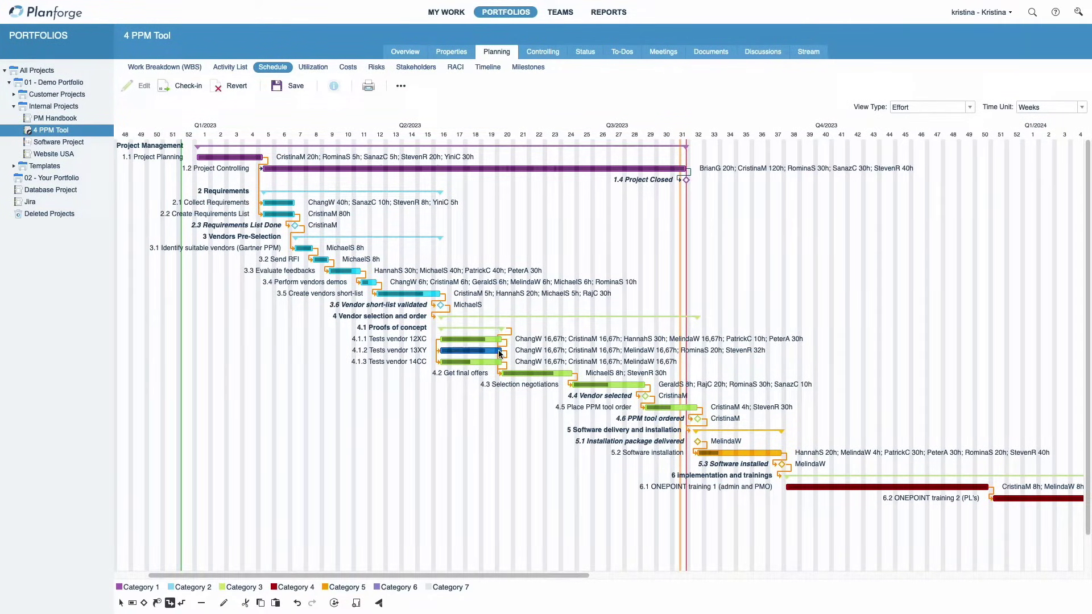
{"action": "left_click", "coordinate": [508, 361]}
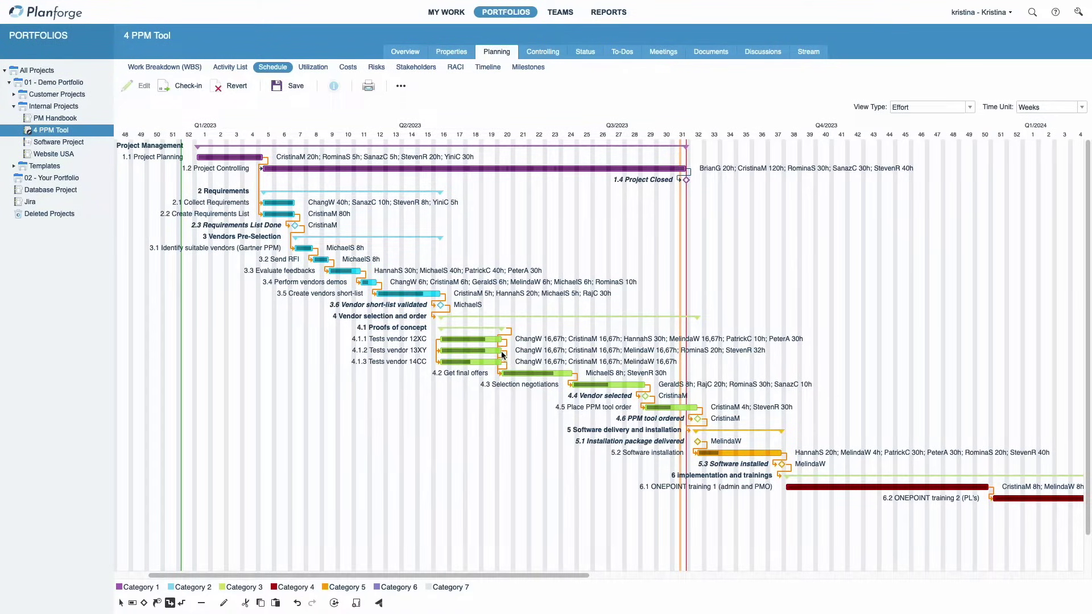
- Draw a new activity from 17.04.23 to 05.05.23 and name it 'Test'
{"action": "left_click", "coordinate": [135, 603]}
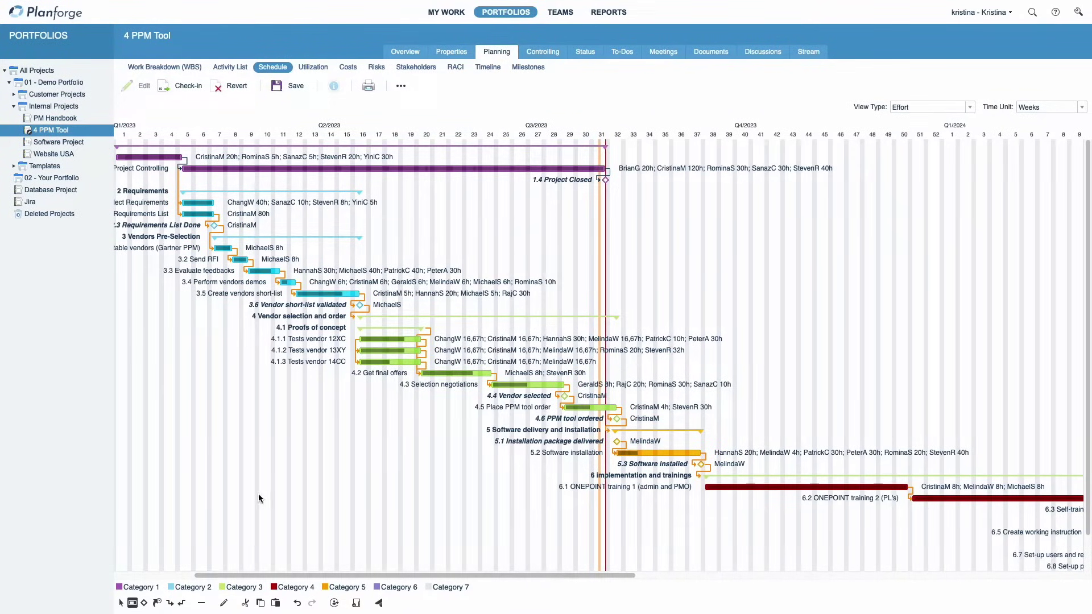
{"action": "left_click_drag", "start_coordinate": [377, 431], "coordinate": [404, 430]}
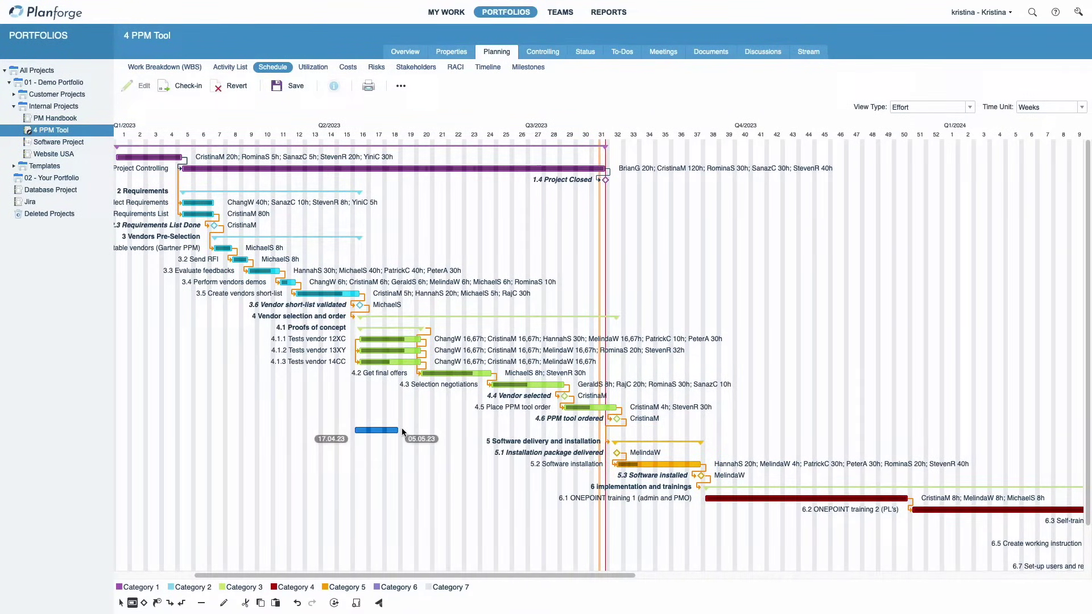
{"action": "type", "text": "Test"}
{"action": "key", "text": "Return"}
{"action": "double_click", "coordinate": [366, 338]}
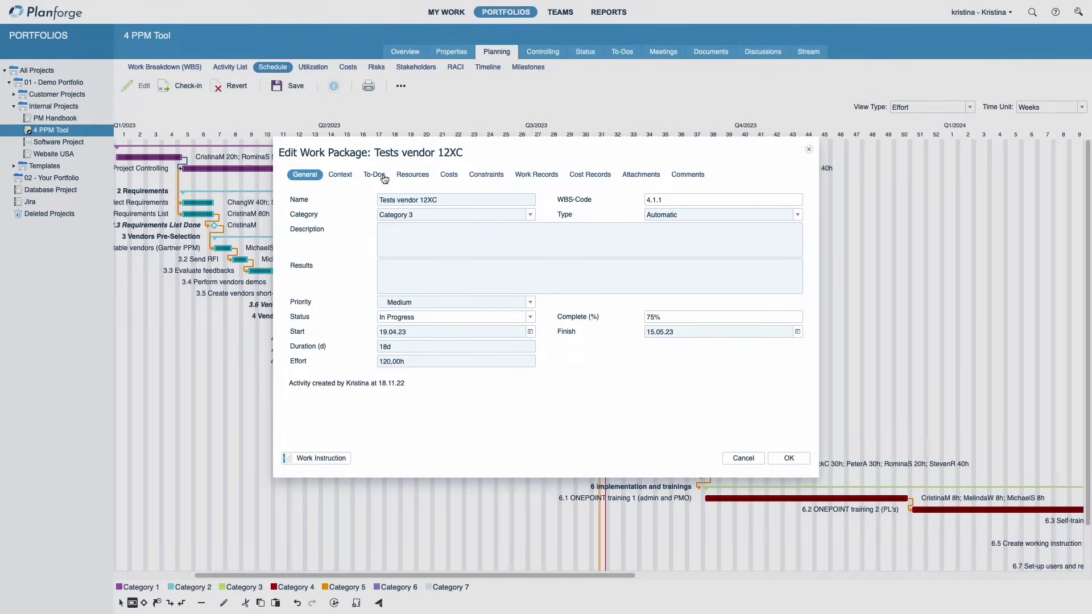
{"action": "left_click", "coordinate": [410, 176]}
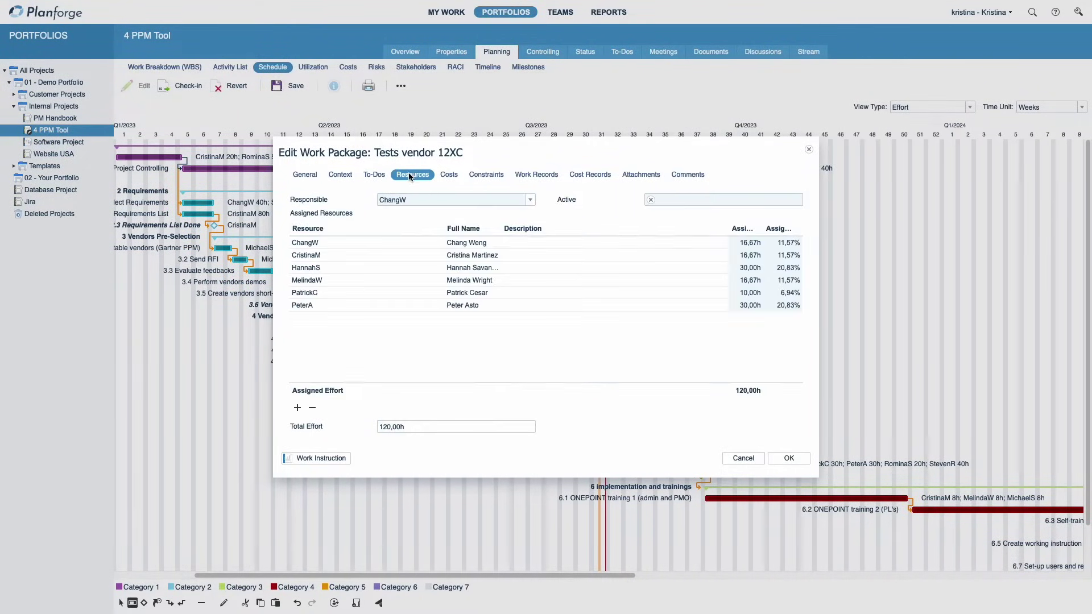
{"action": "left_click", "coordinate": [449, 177]}
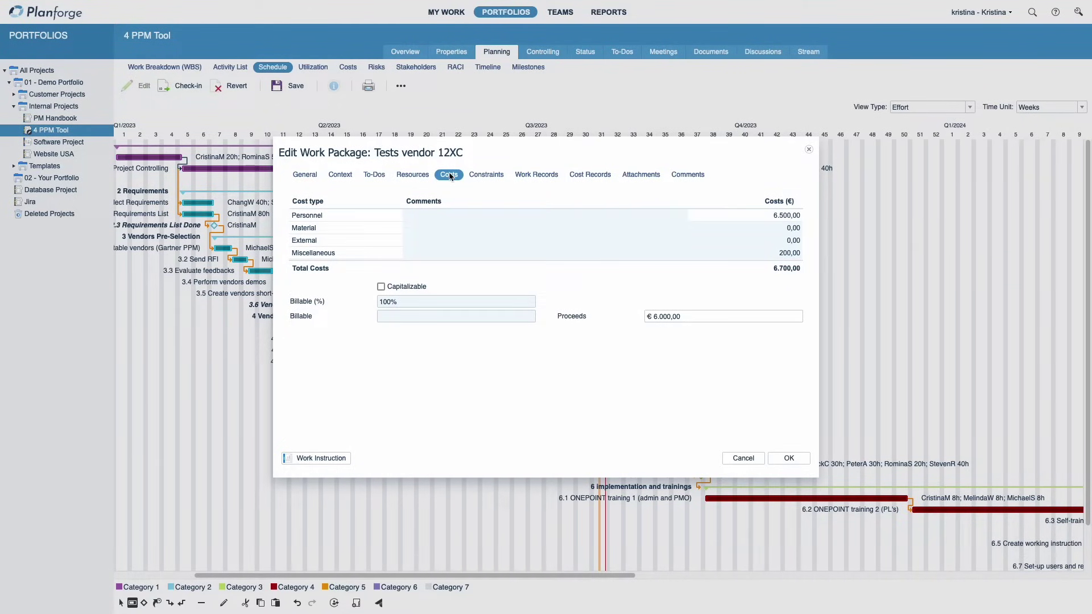
{"action": "left_click", "coordinate": [486, 176]}
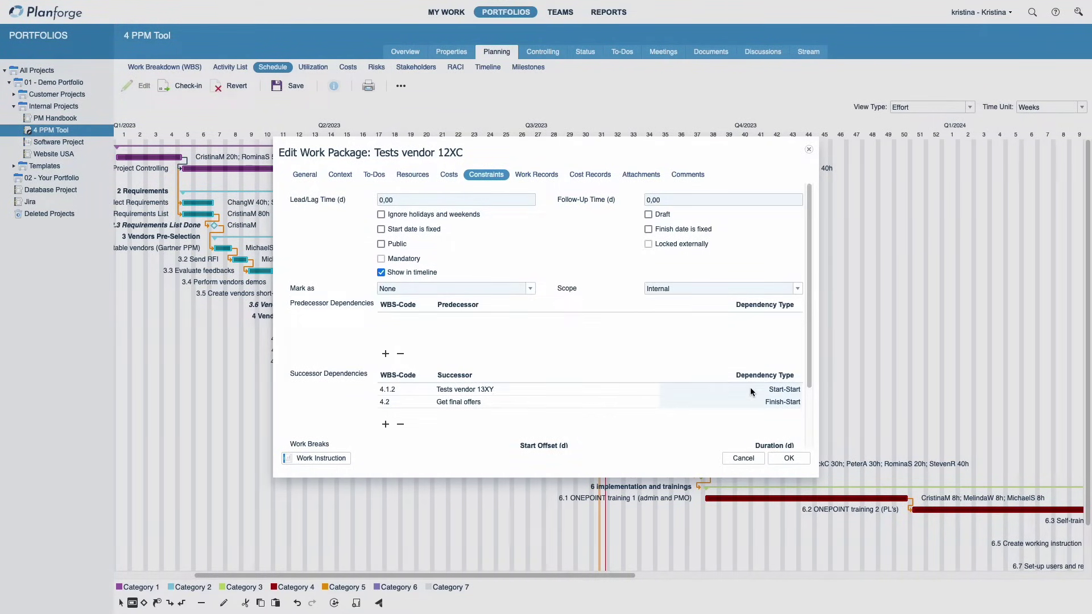
{"action": "left_click", "coordinate": [779, 460]}
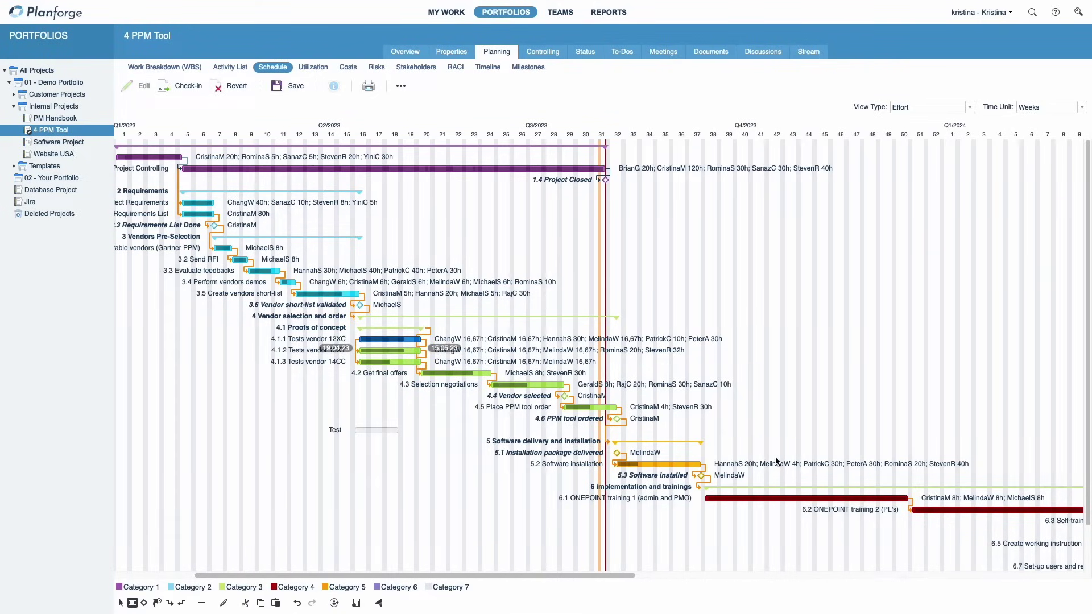
- Deselect Tests vendor 12XC and review the new Test activity in the WBS and Activity List
{"action": "left_click", "coordinate": [411, 433]}
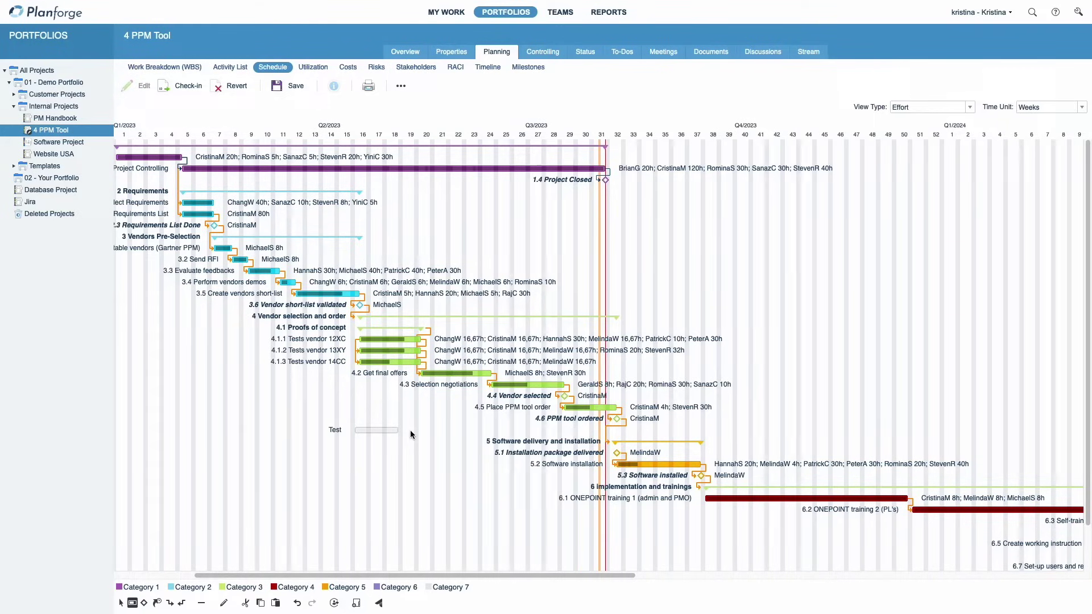
{"action": "right_click", "coordinate": [418, 449]}
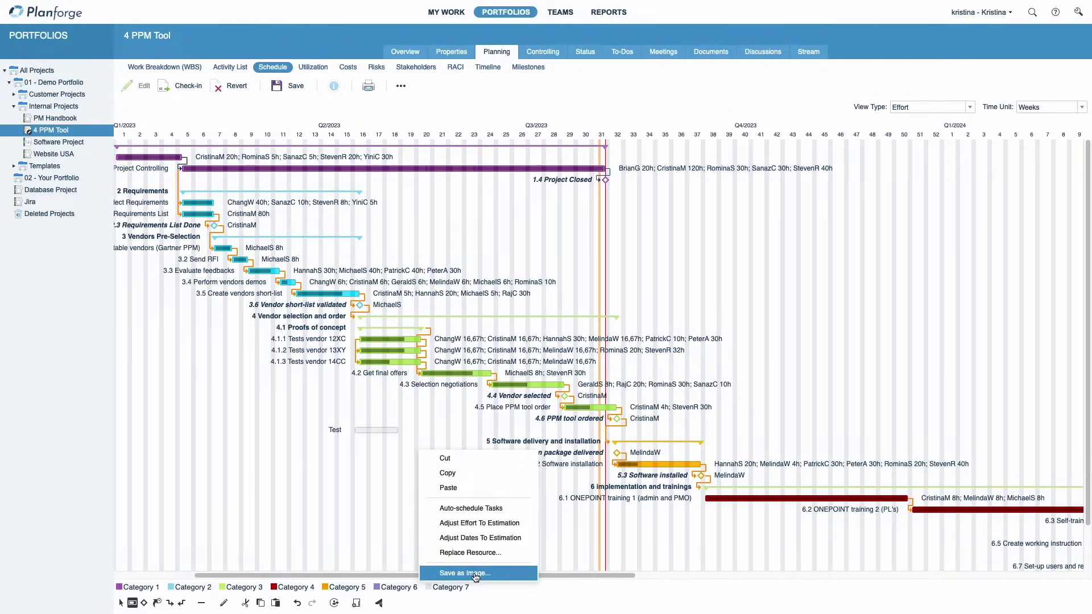
{"action": "left_click", "coordinate": [341, 512]}
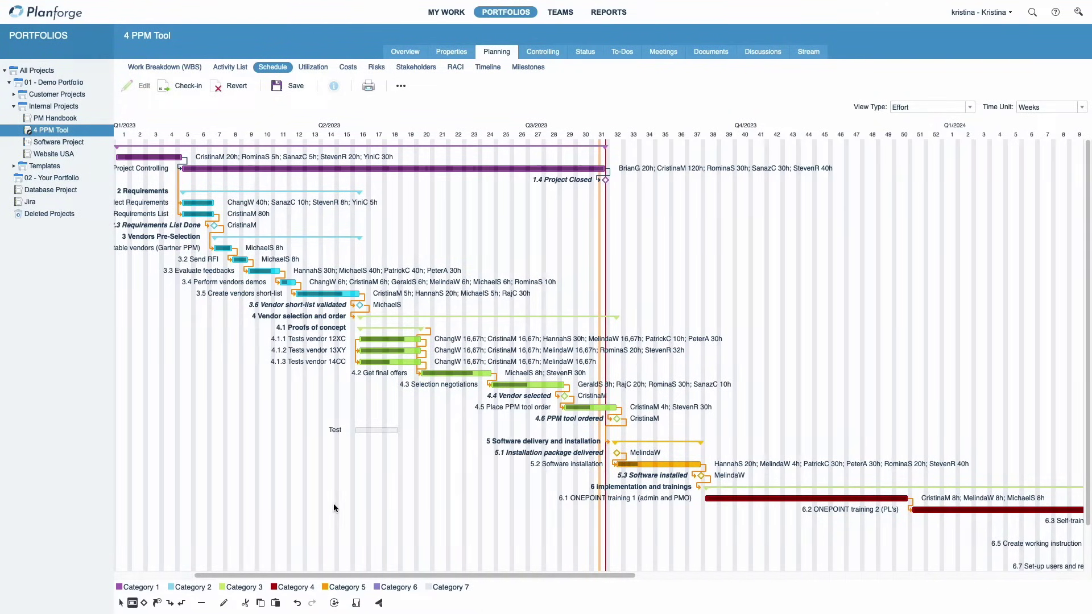
{"action": "left_click", "coordinate": [183, 68]}
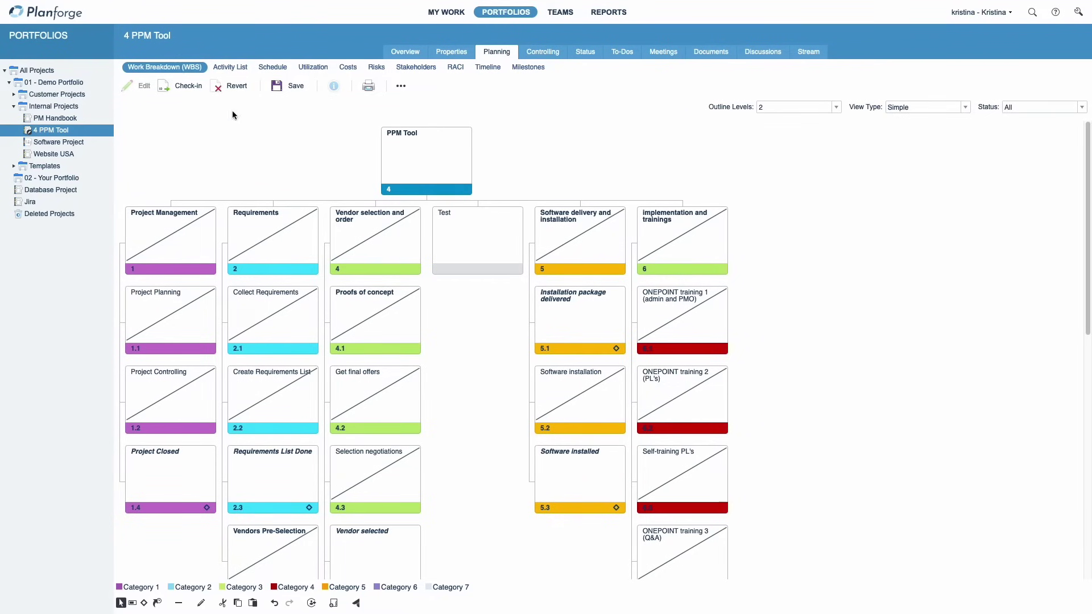
{"action": "left_click", "coordinate": [240, 68]}
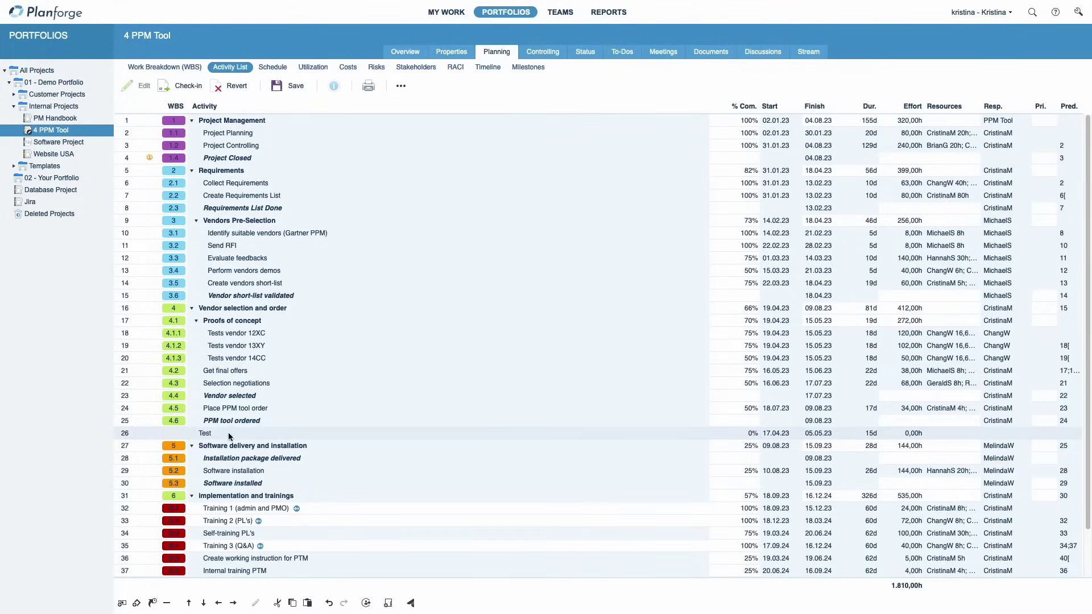
- Back on Schedule, check in the edited plan and confirm version 39
{"action": "left_click", "coordinate": [275, 68]}
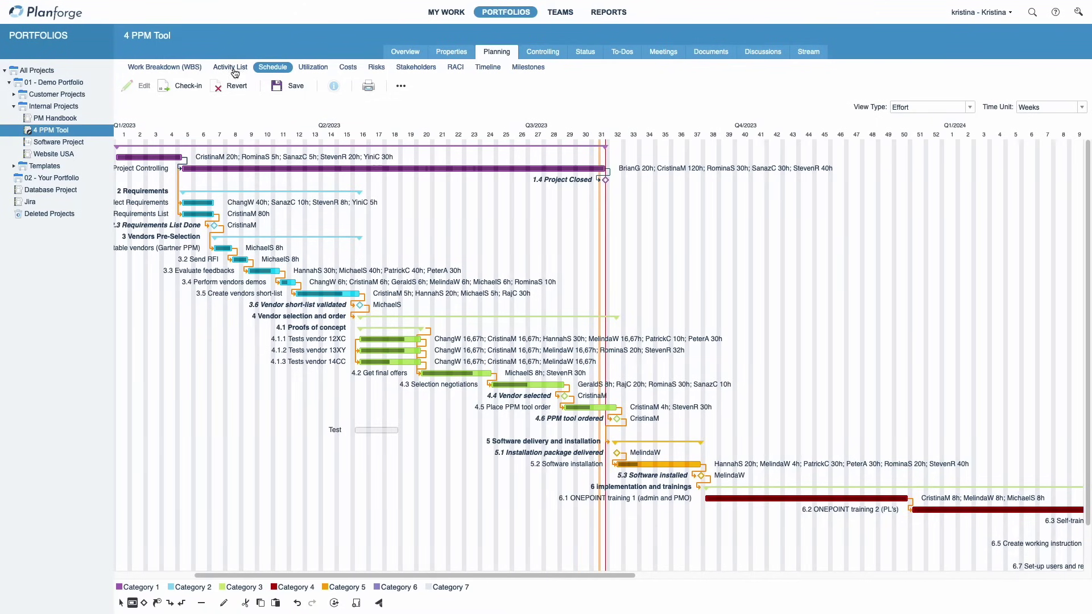
{"action": "left_click", "coordinate": [185, 86]}
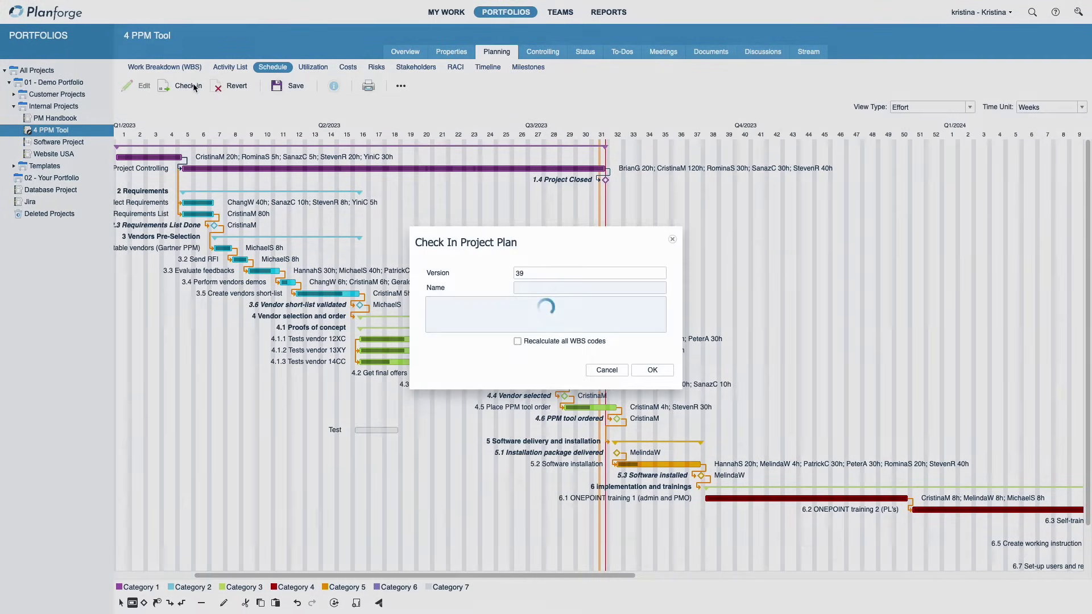
{"action": "left_click", "coordinate": [652, 372]}
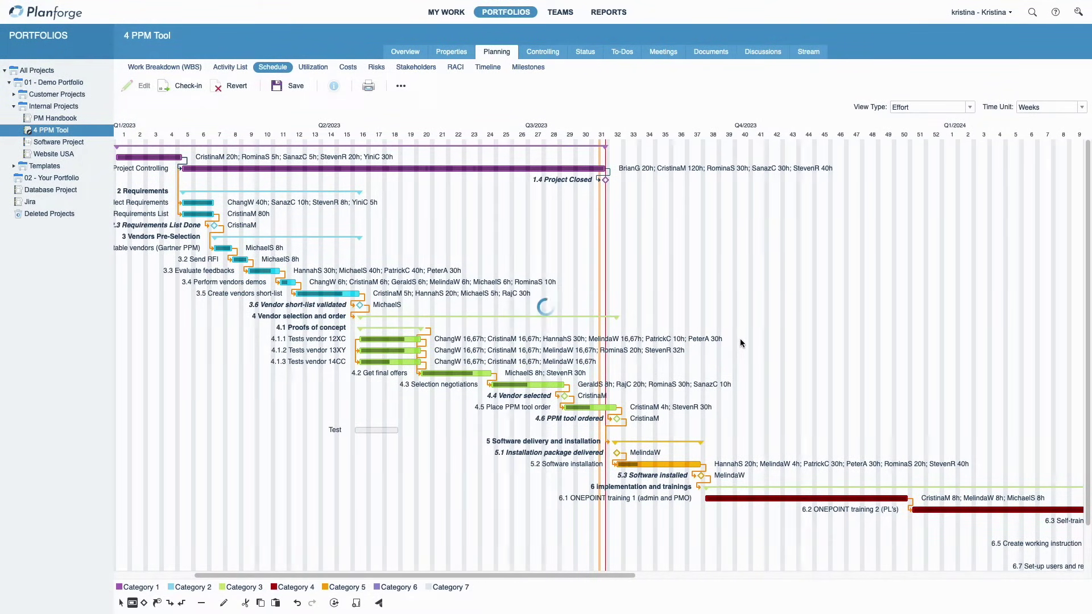